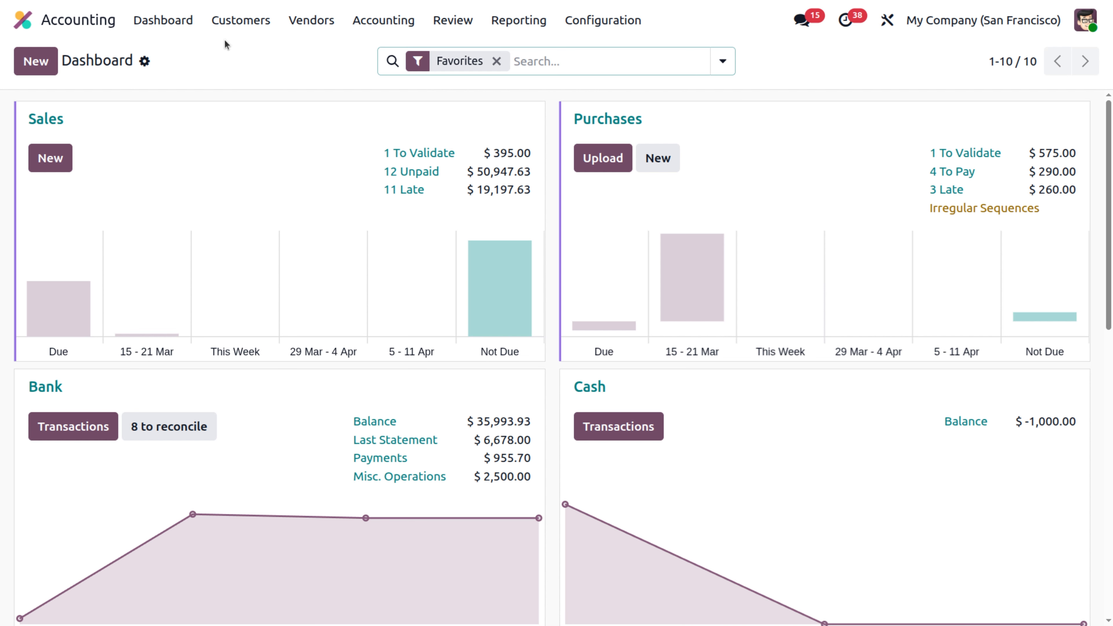
Create a new customer invoice and set OpenWood as the customer.
click(239, 24)
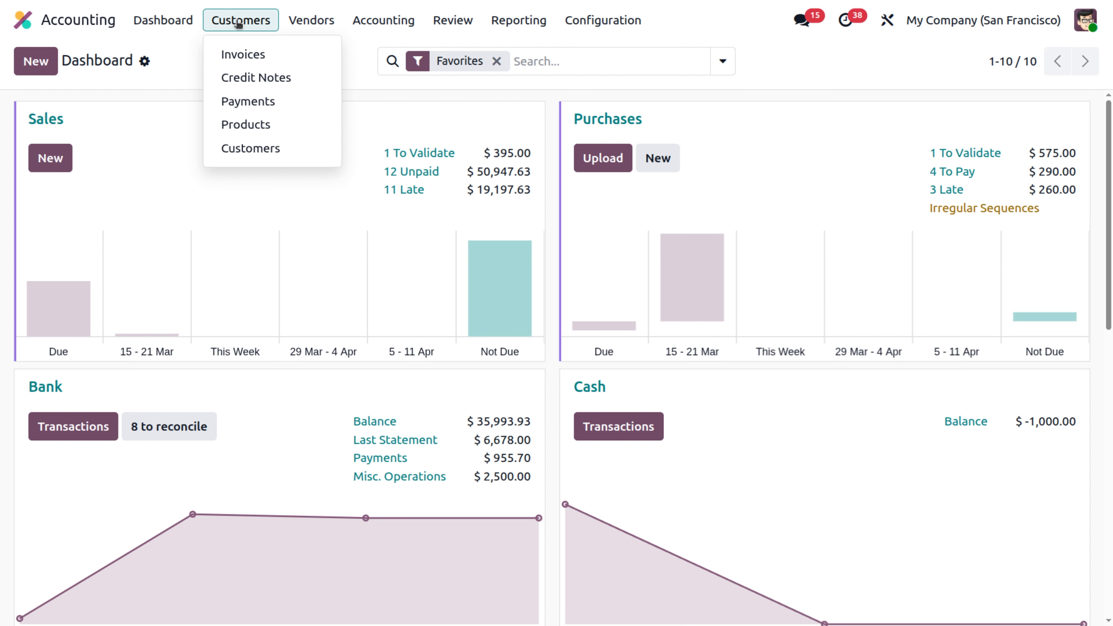
click(253, 59)
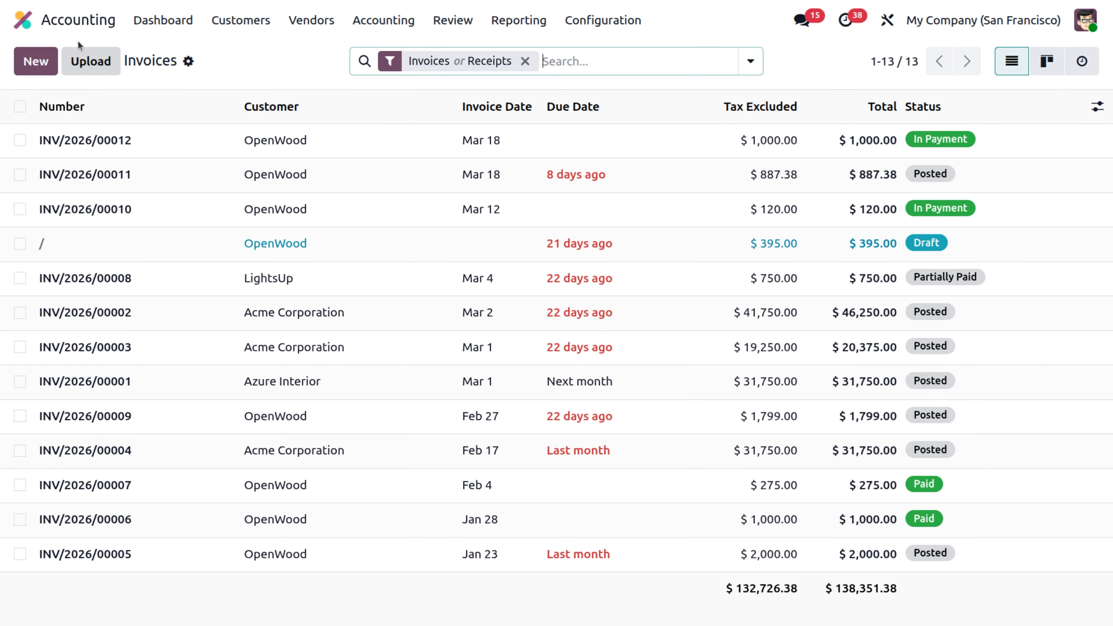
click(37, 56)
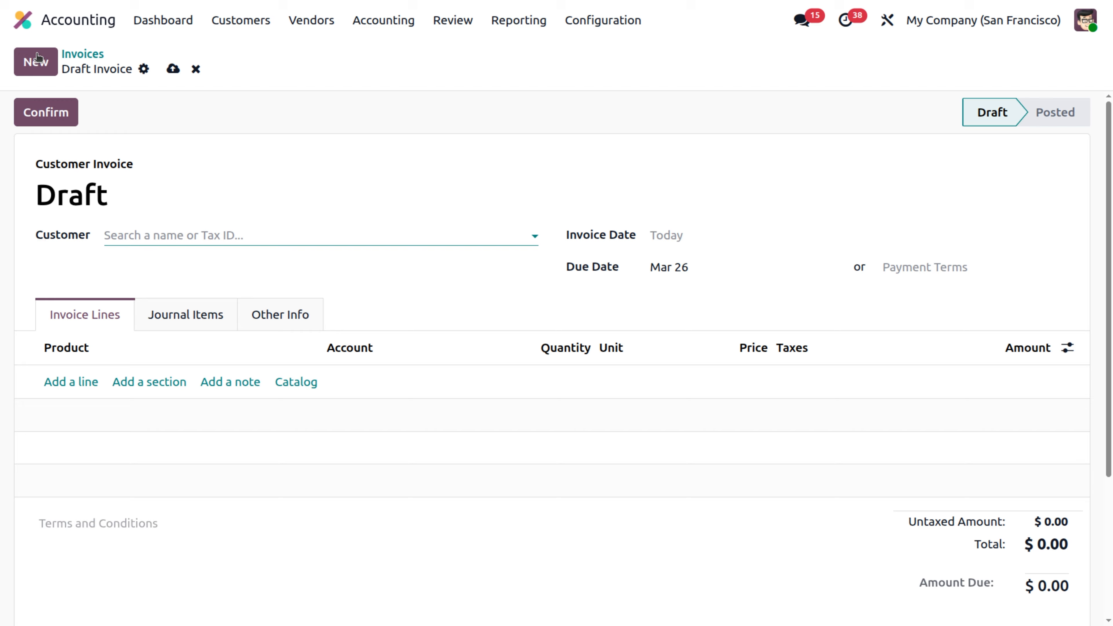
click(118, 228)
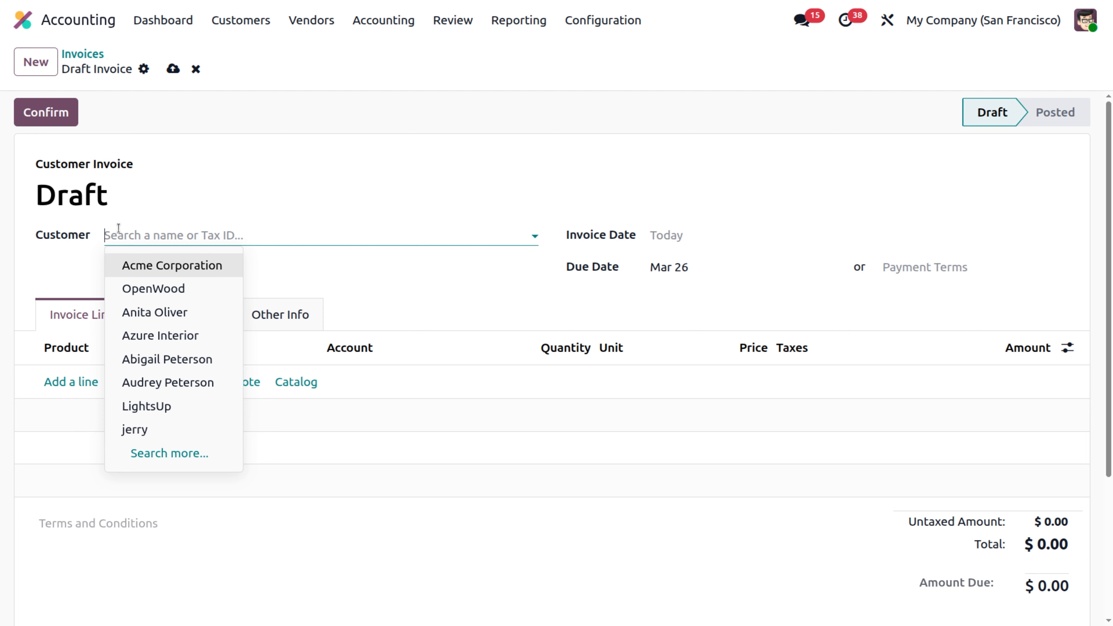
click(146, 289)
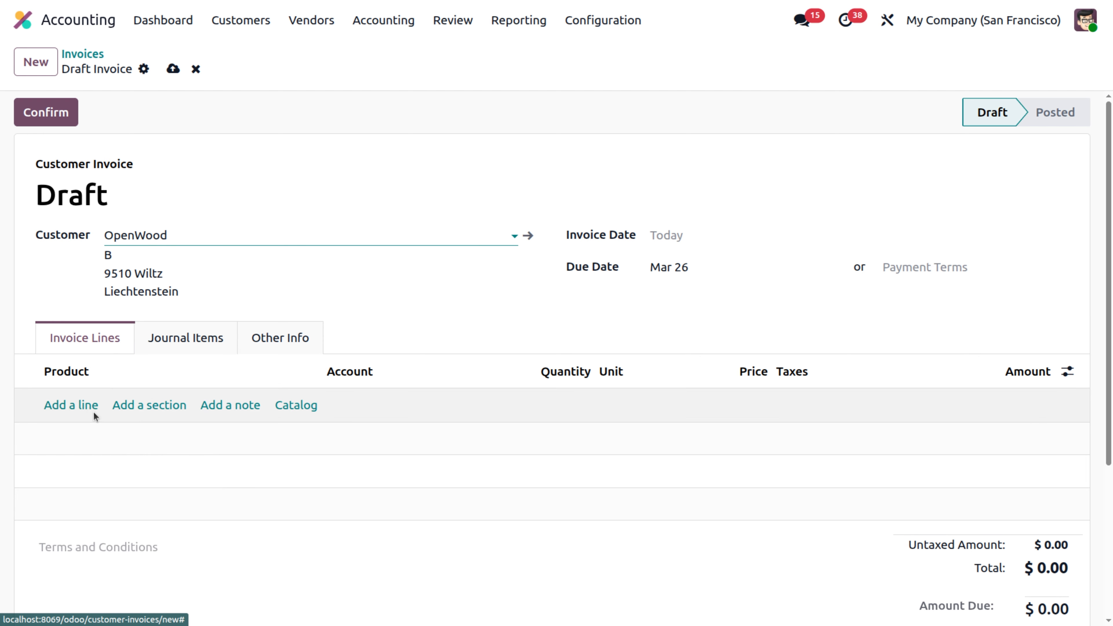
Add Rice bag(25kg) from the product catalog with quantity 2 and return to the draft invoice.
click(298, 404)
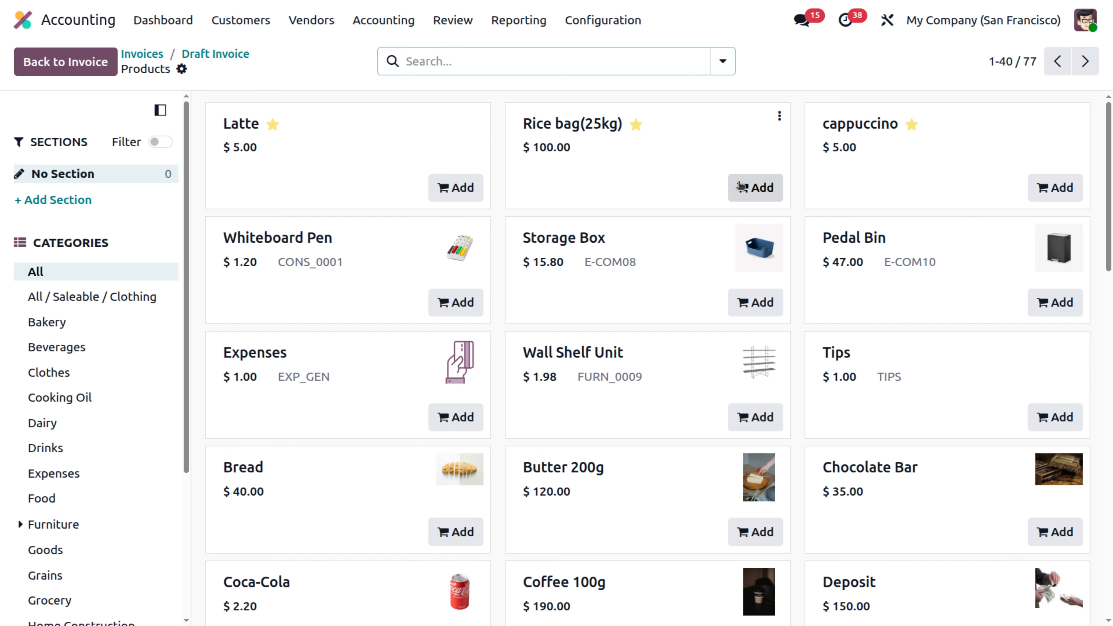
click(755, 186)
click(633, 187)
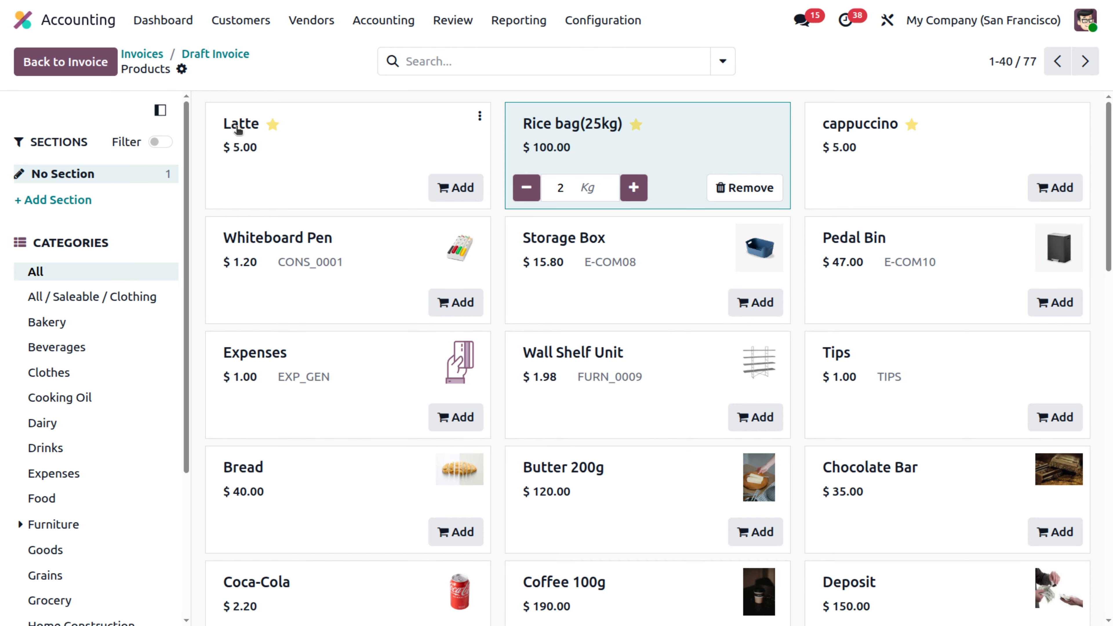
click(228, 63)
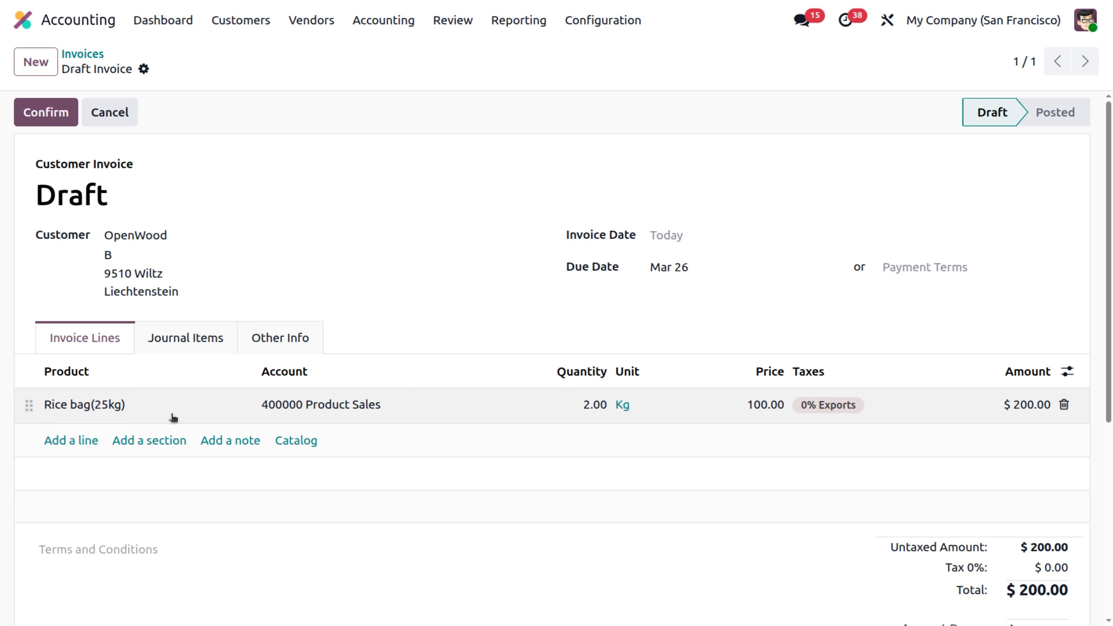
Check the OpenWood invoice's line and totals, and confirm the invoice.
scroll(885, 500, down, 5)
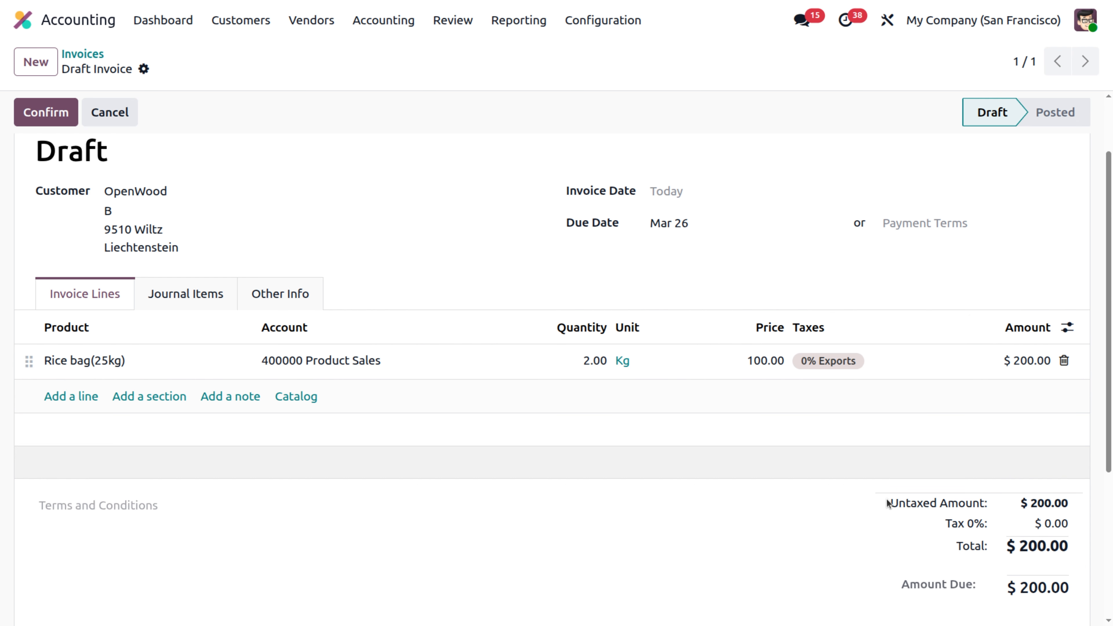
scroll(874, 298, up, 5)
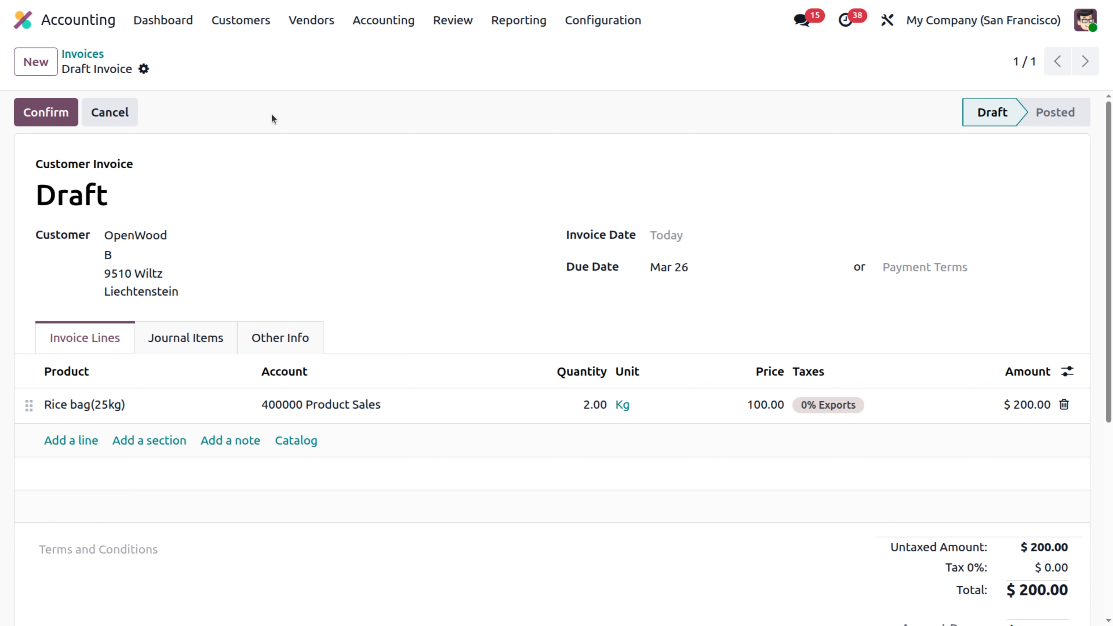
click(33, 112)
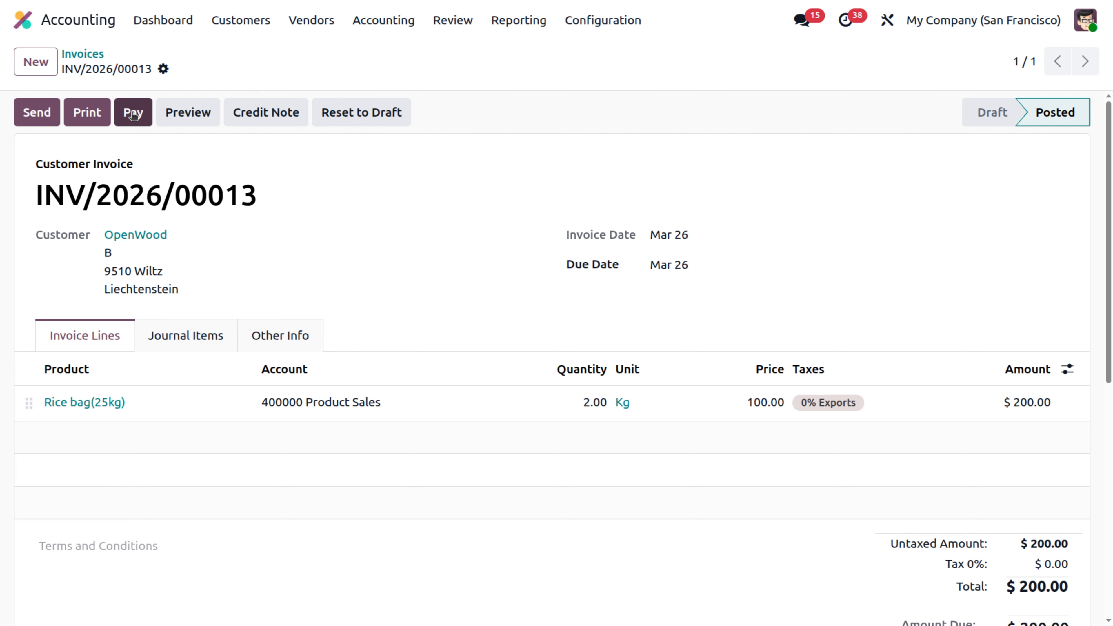
Create a new vendor bill and set Ready Mat as the vendor.
click(320, 23)
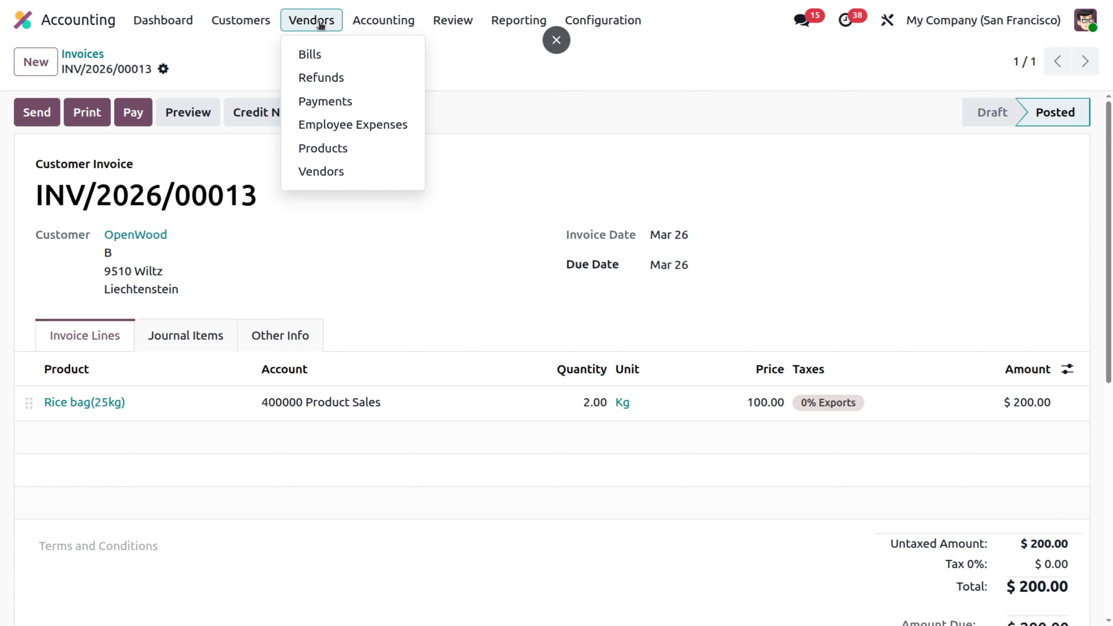
click(312, 54)
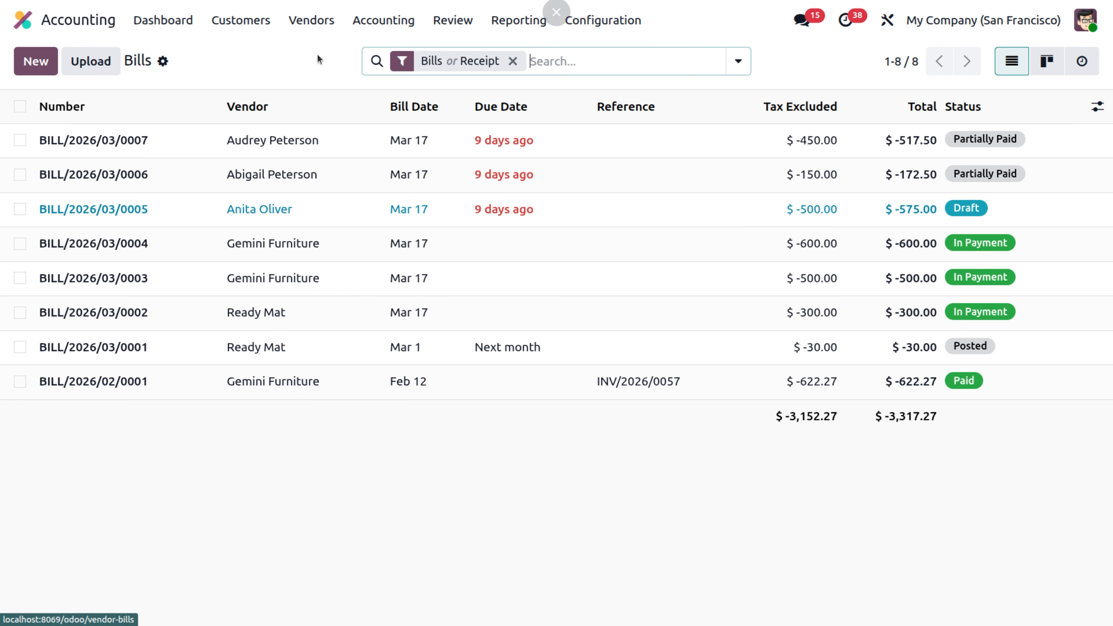
click(28, 72)
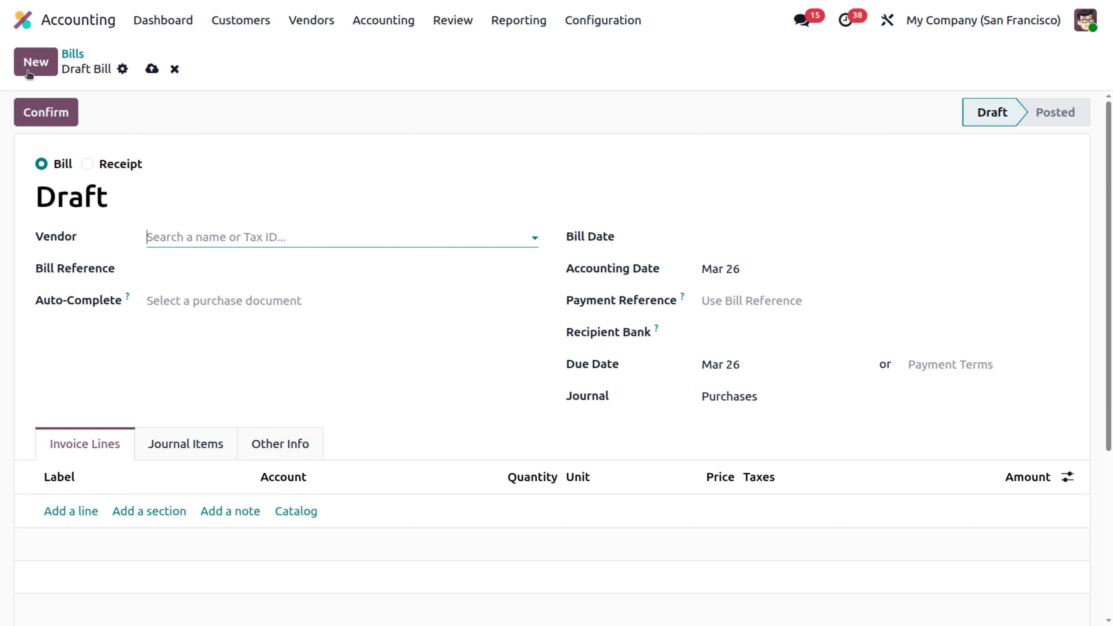
click(159, 246)
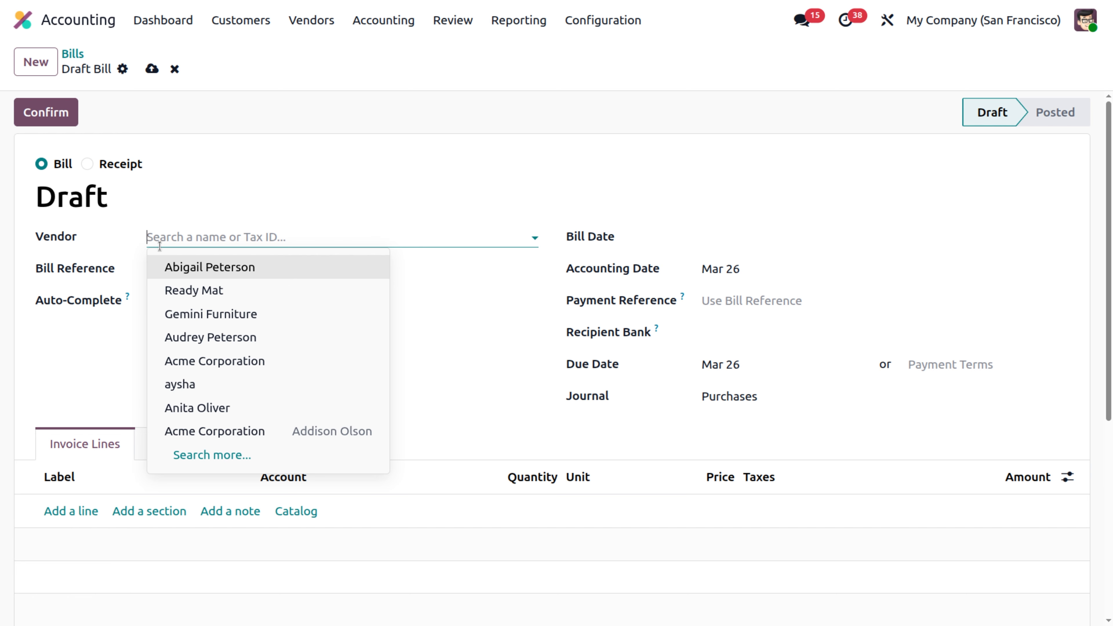
click(182, 291)
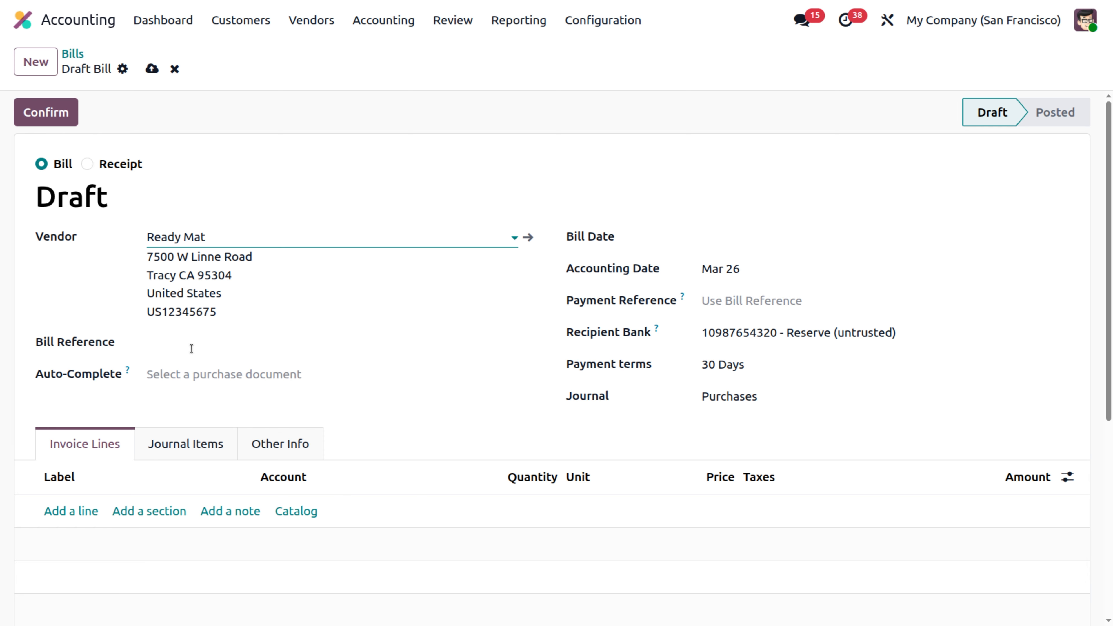
Set the draft bill's Bill Date to March 26, 2026.
click(298, 512)
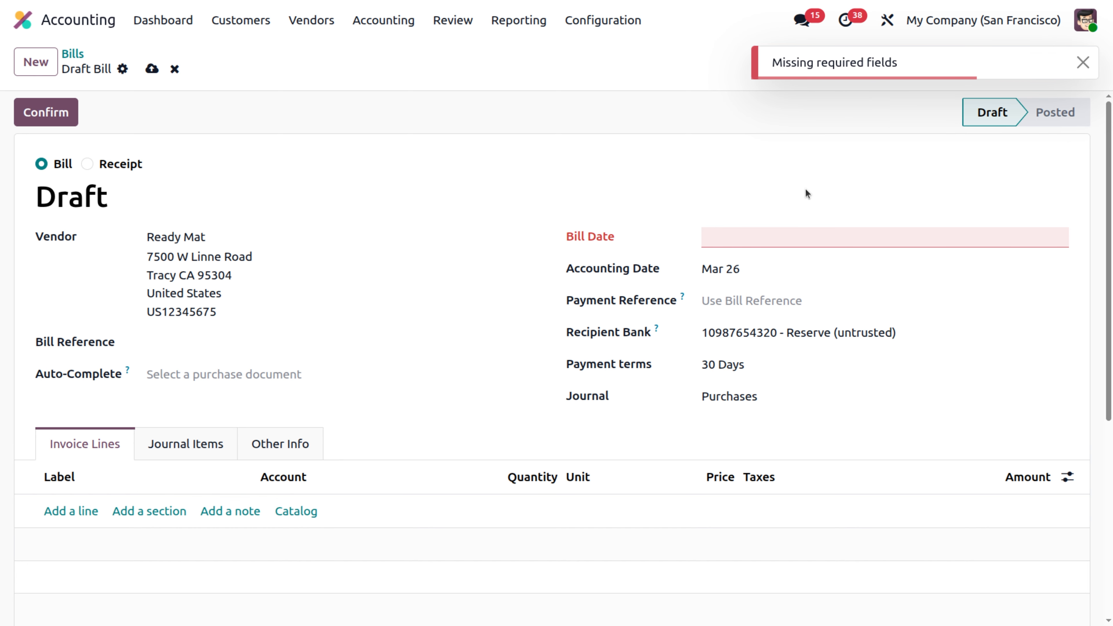
click(751, 246)
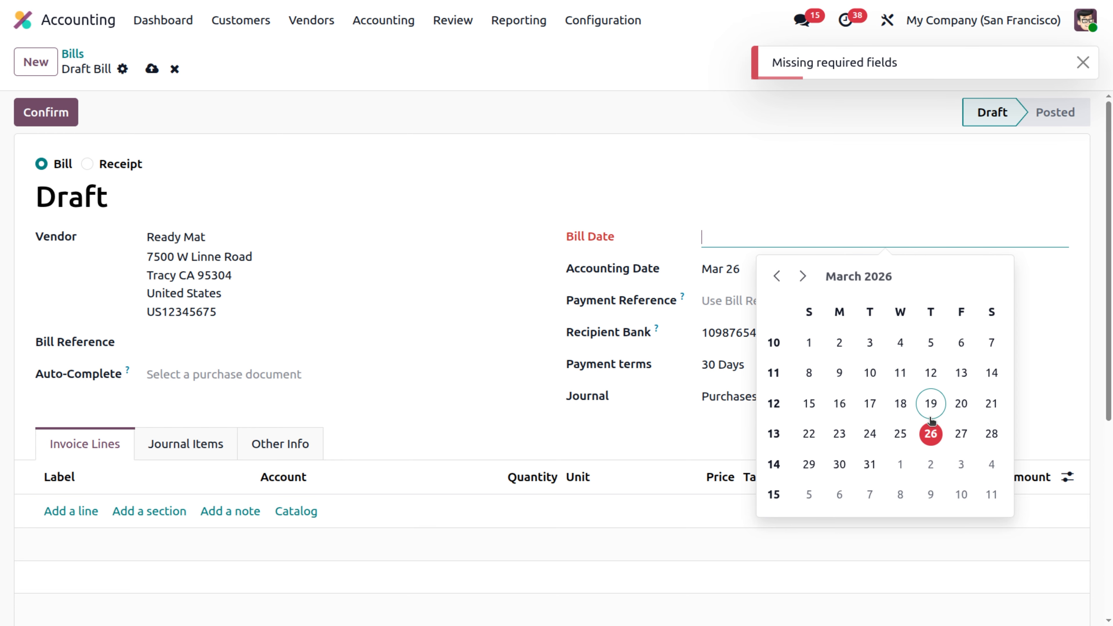
click(928, 433)
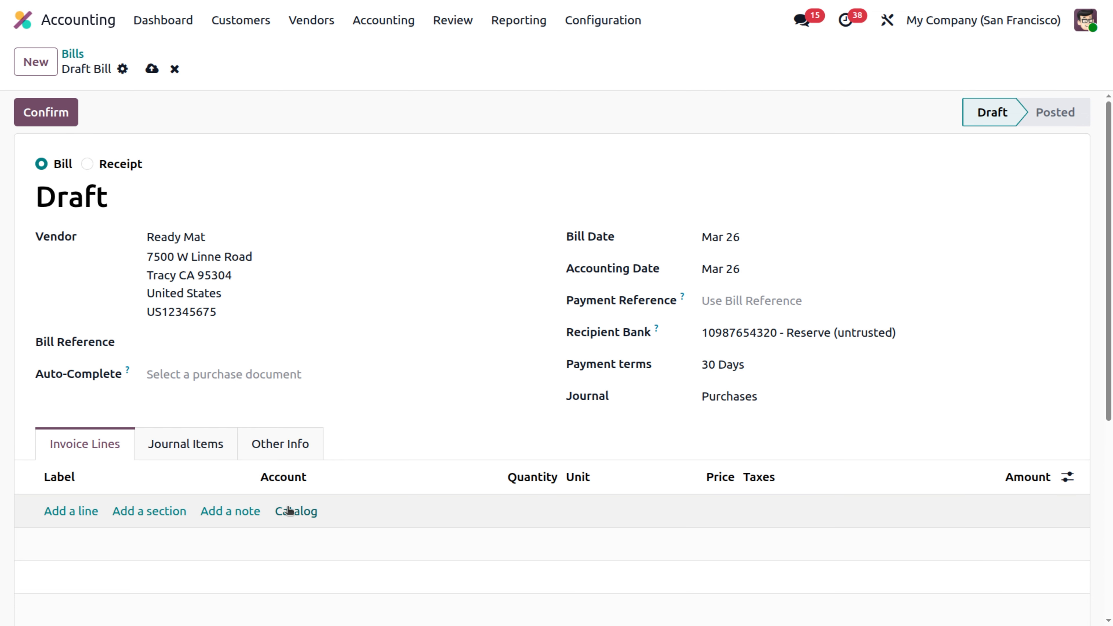
Add 5 units of Storage Box from the vendor's product catalog and return to the draft bill.
click(290, 512)
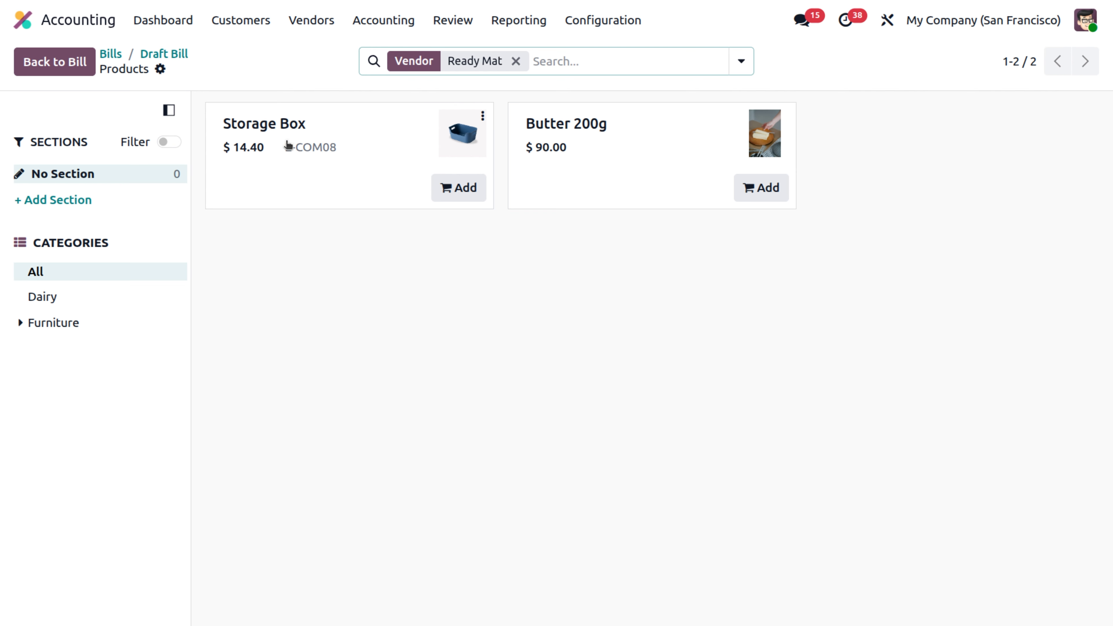
click(459, 187)
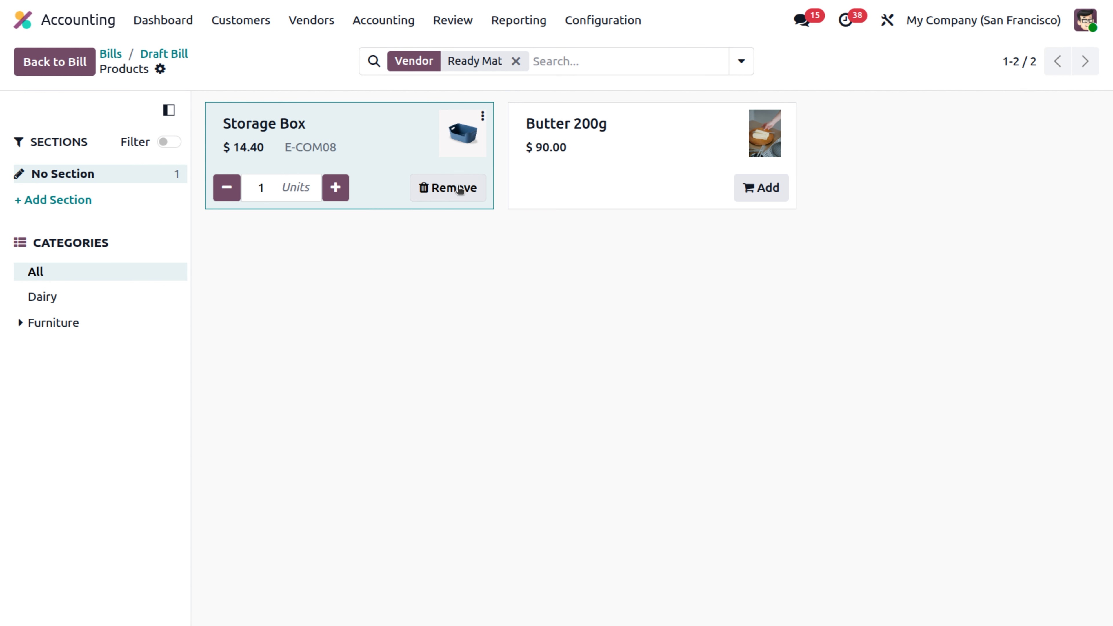
click(336, 187)
click(336, 188)
click(336, 187)
click(336, 187)
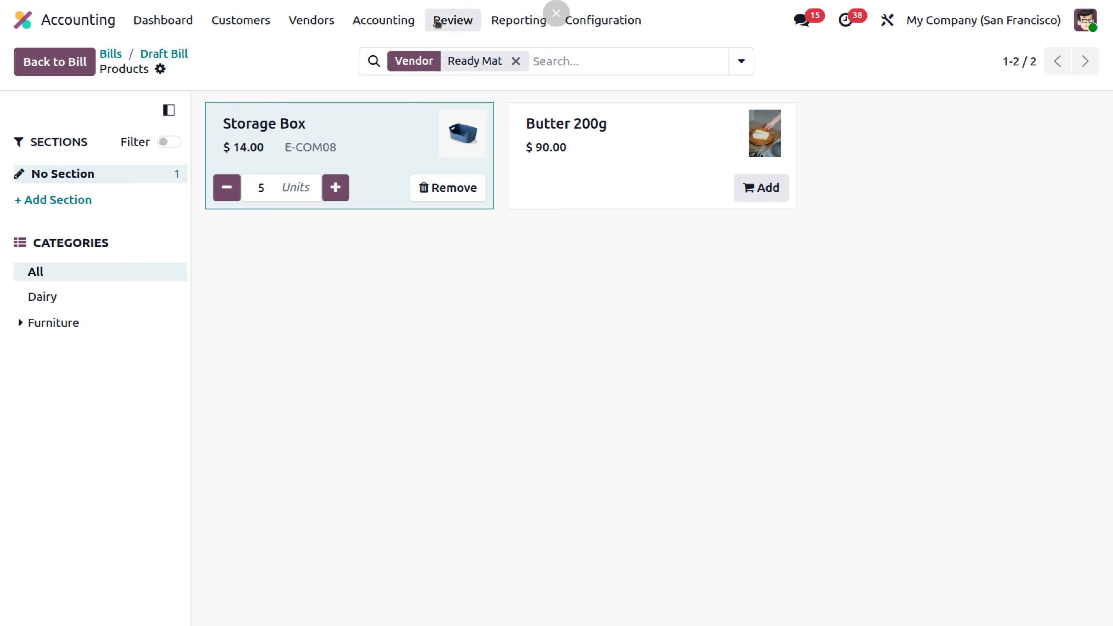
click(162, 55)
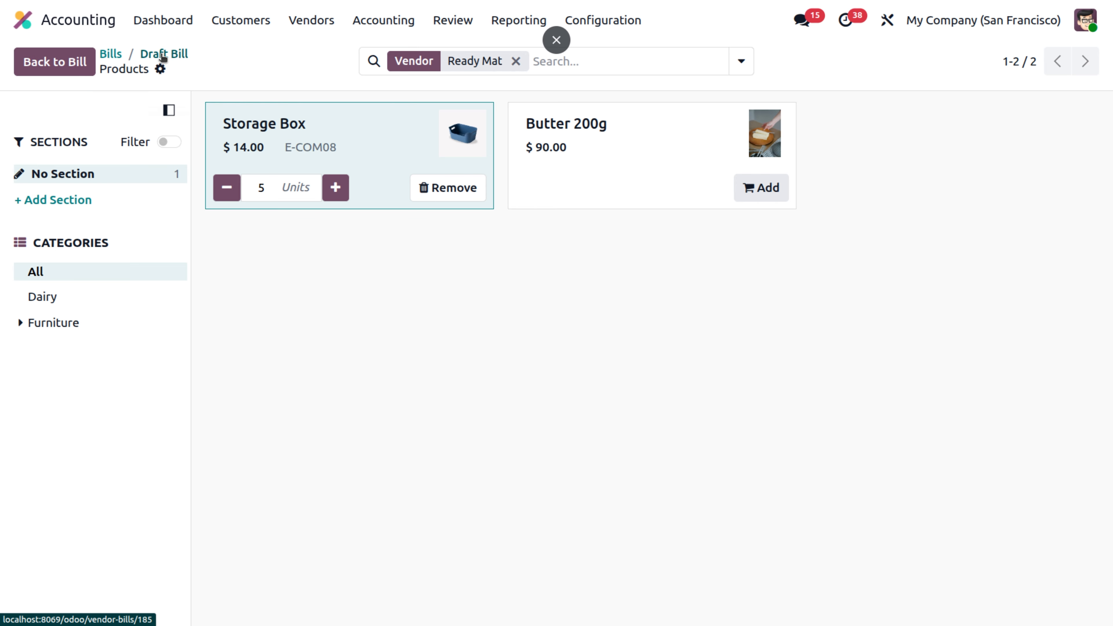
Check the Ready Mat bill's line and totals, and confirm the bill.
scroll(242, 288, down, 5)
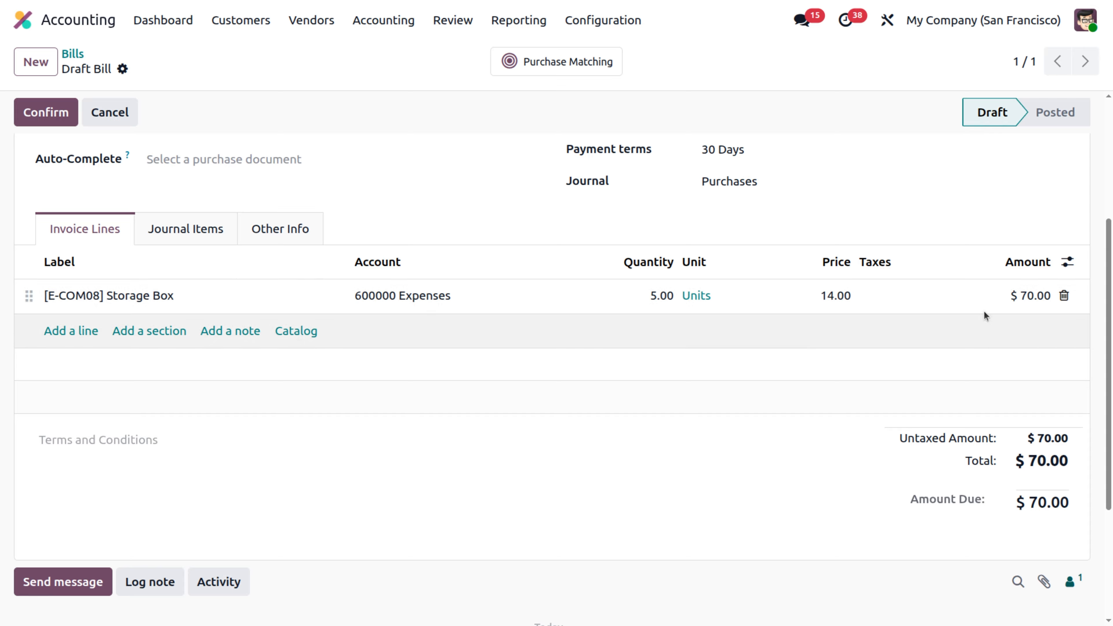
scroll(875, 293, up, 5)
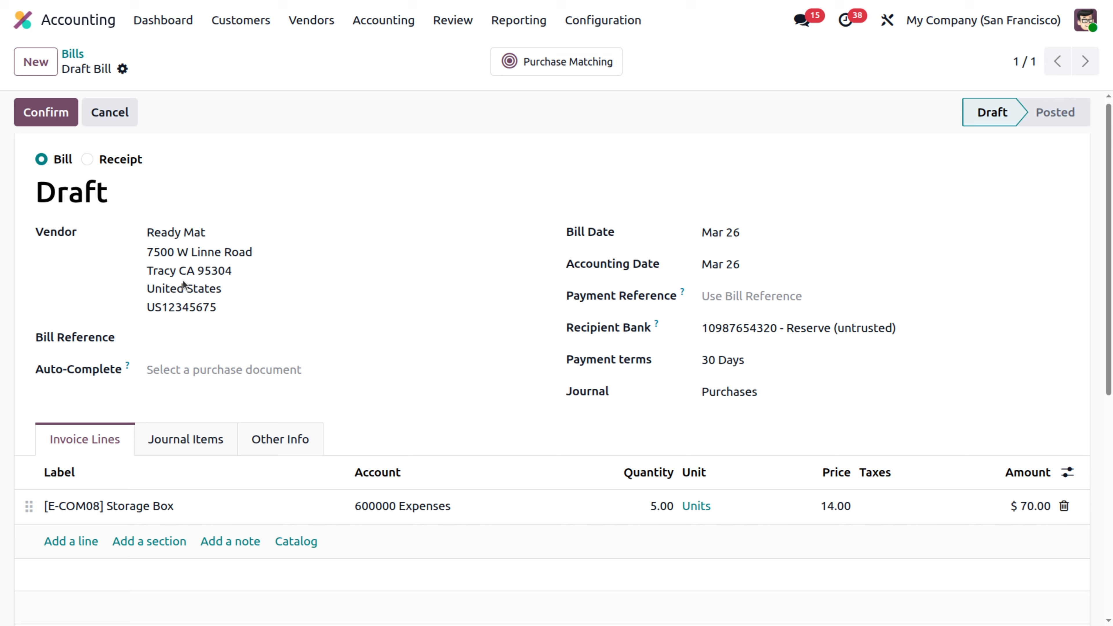
click(51, 113)
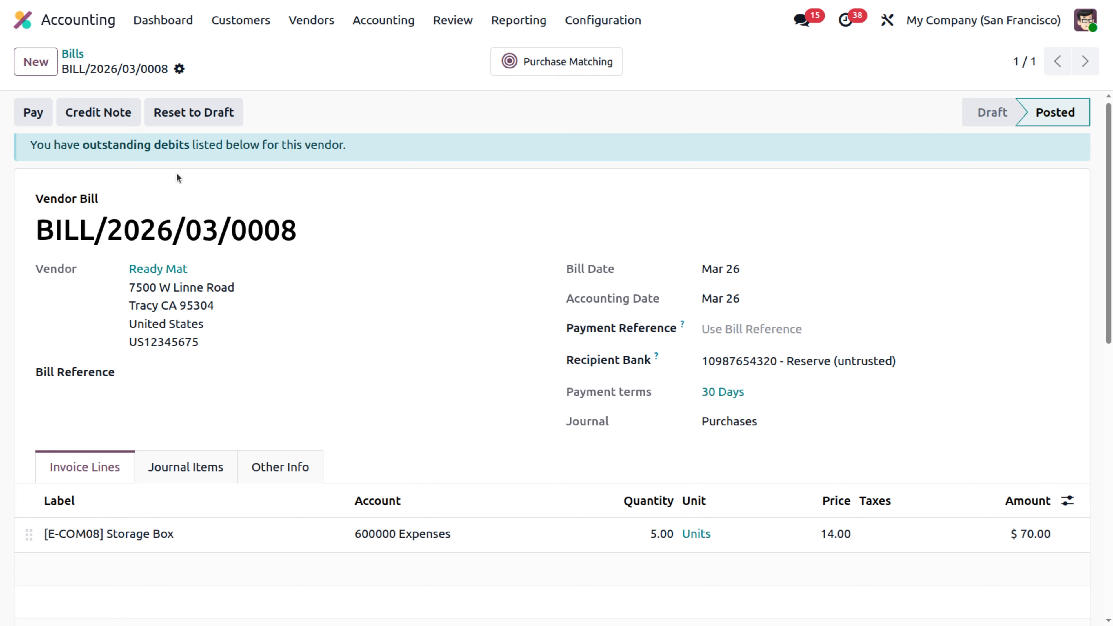
Create the bill's $70.00 payment through the Bank journal with Manual Payment, and check the linked payment record.
scroll(429, 170, down, 3)
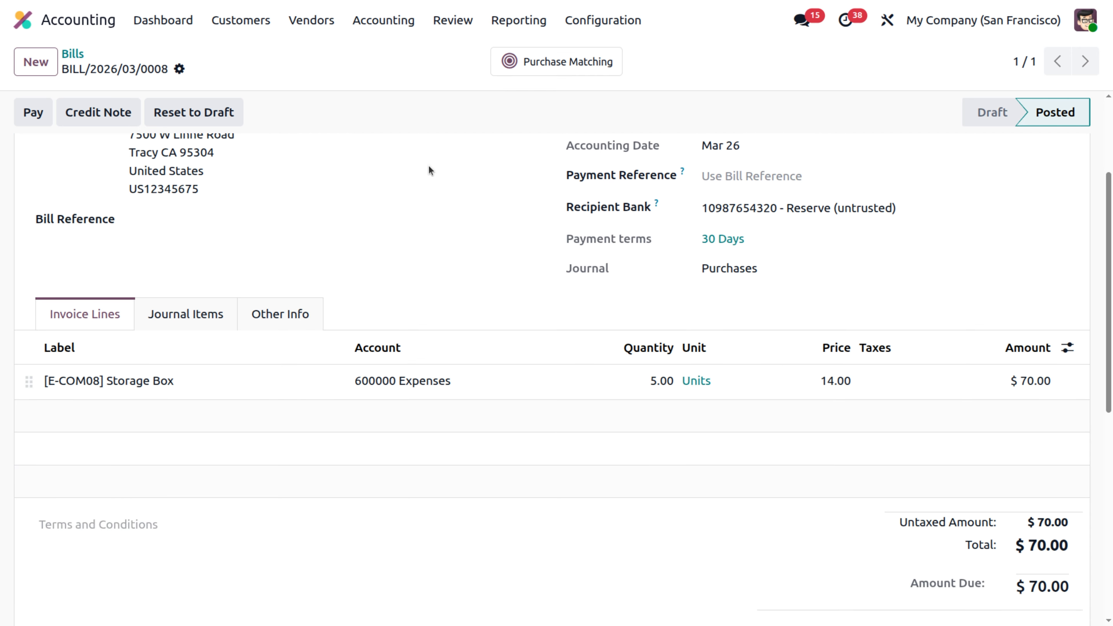
scroll(430, 170, up, 3)
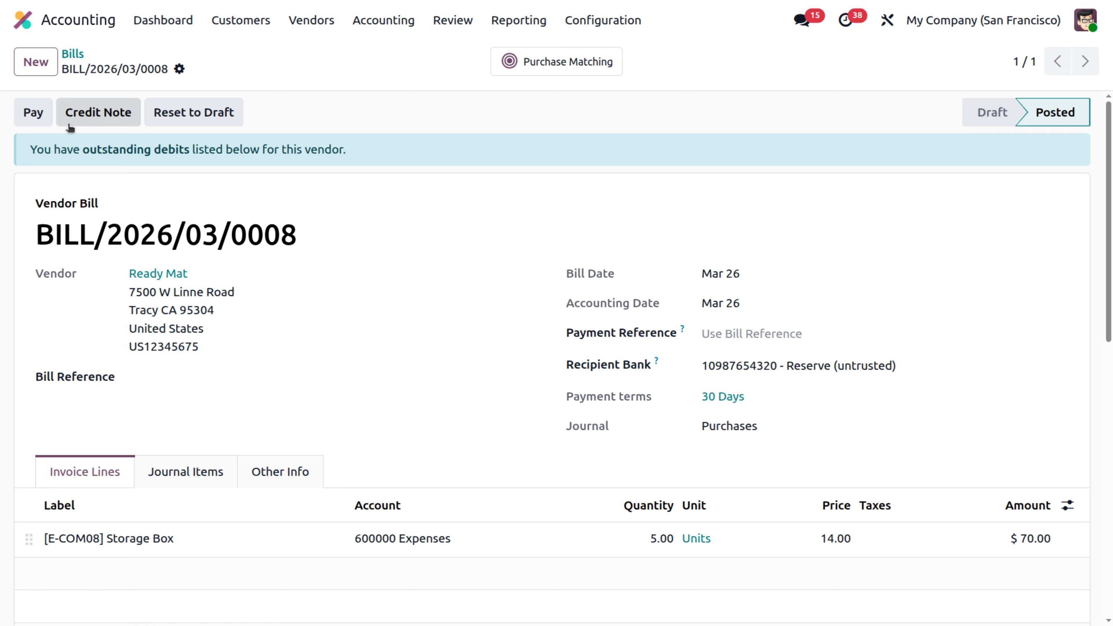
click(27, 113)
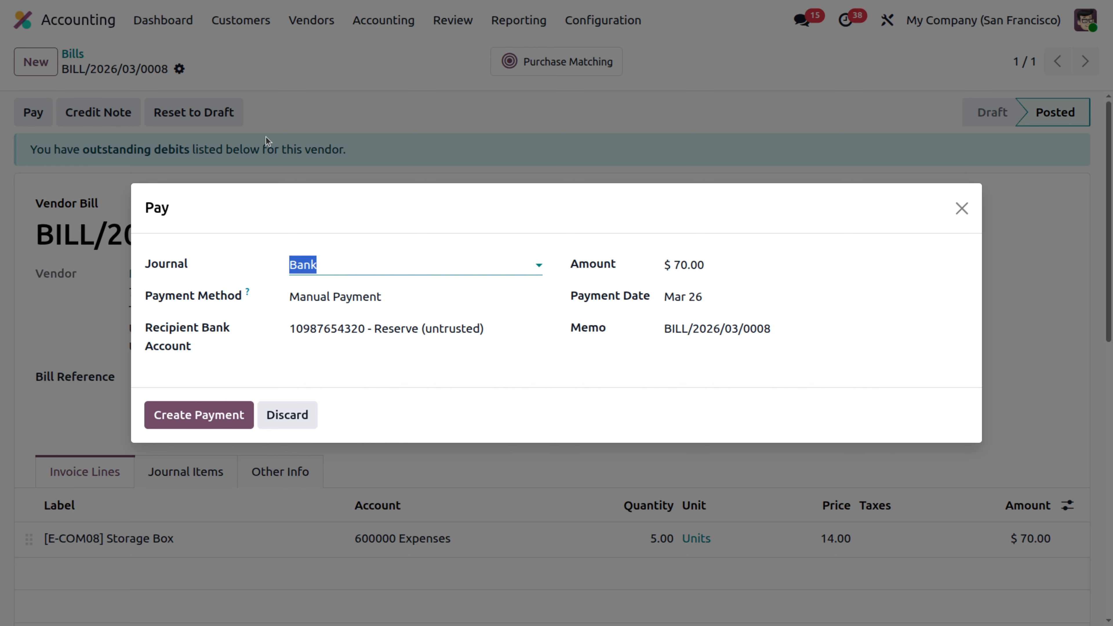
click(162, 421)
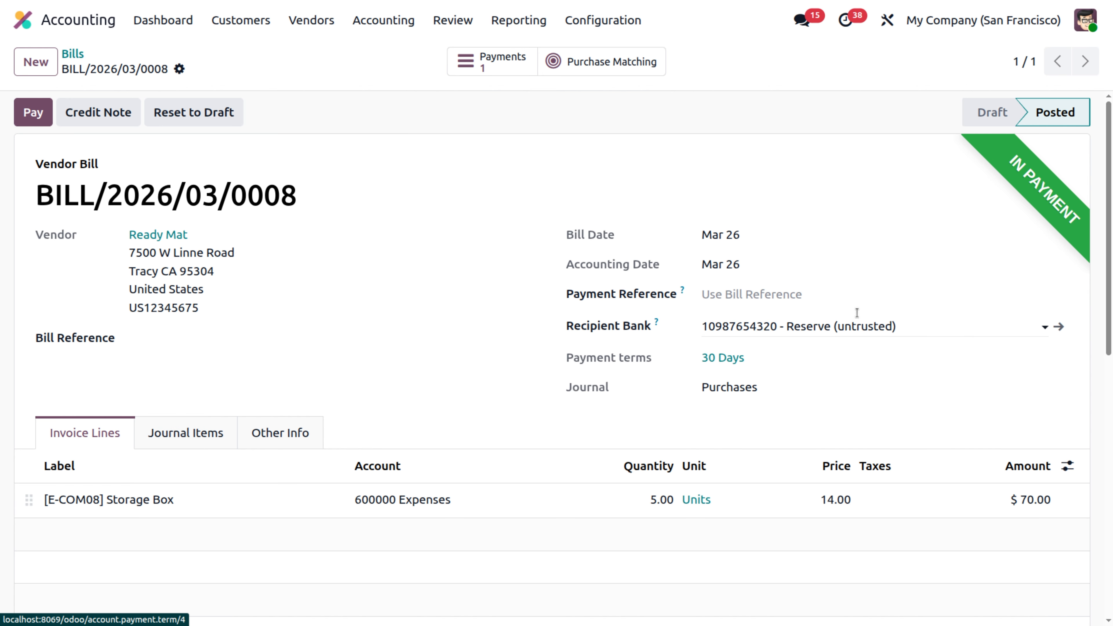
click(524, 64)
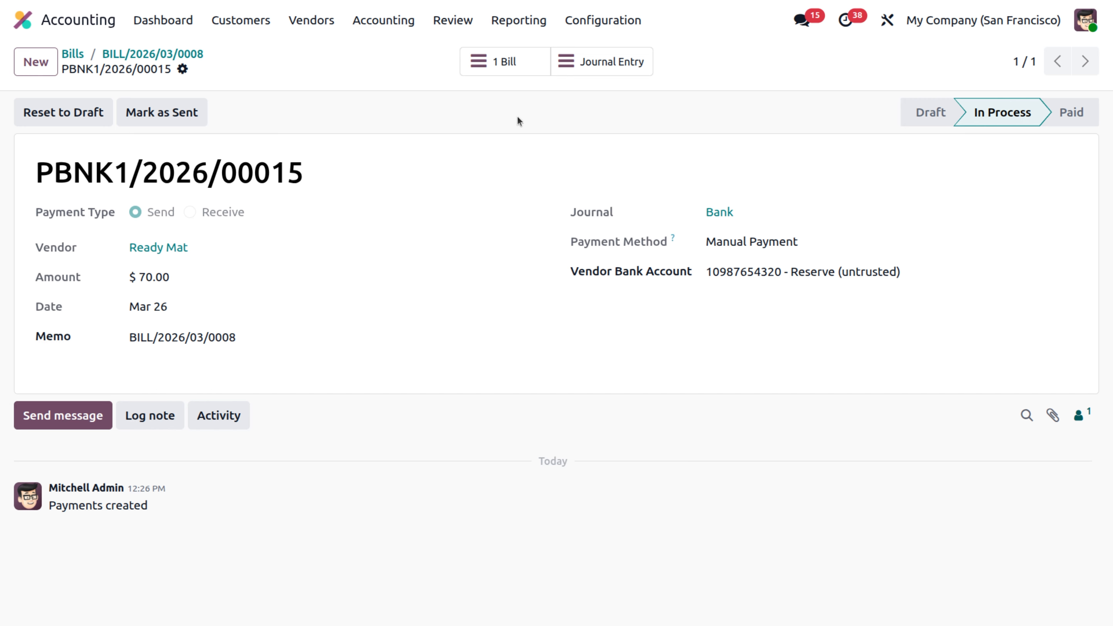
click(505, 71)
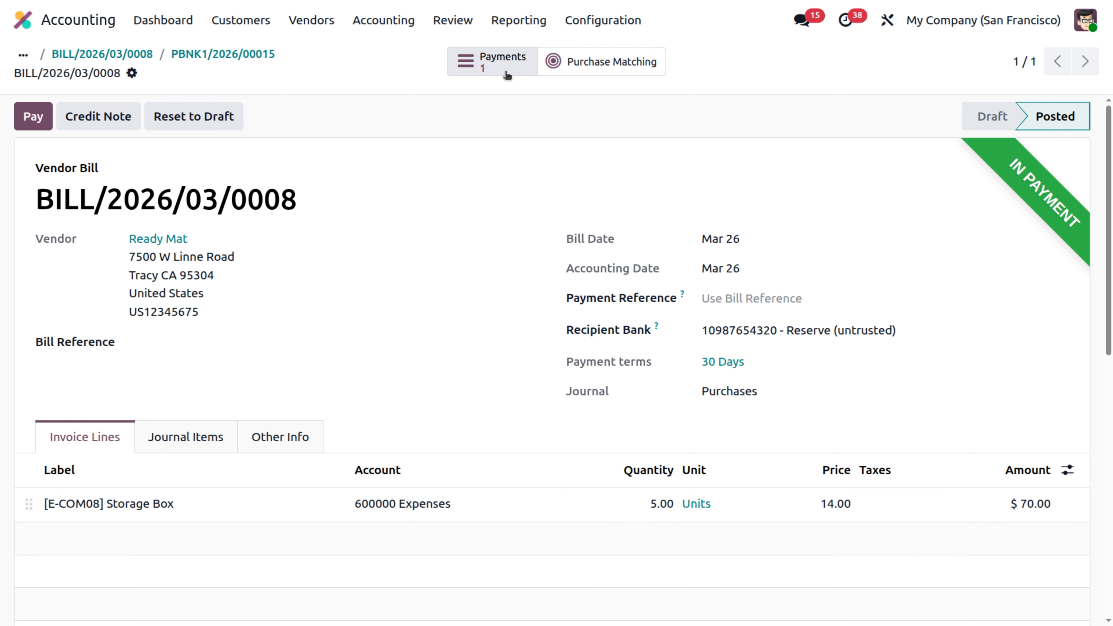
Open the posted OpenWood customer invoice dated Mar 26 for $200.00.
click(231, 34)
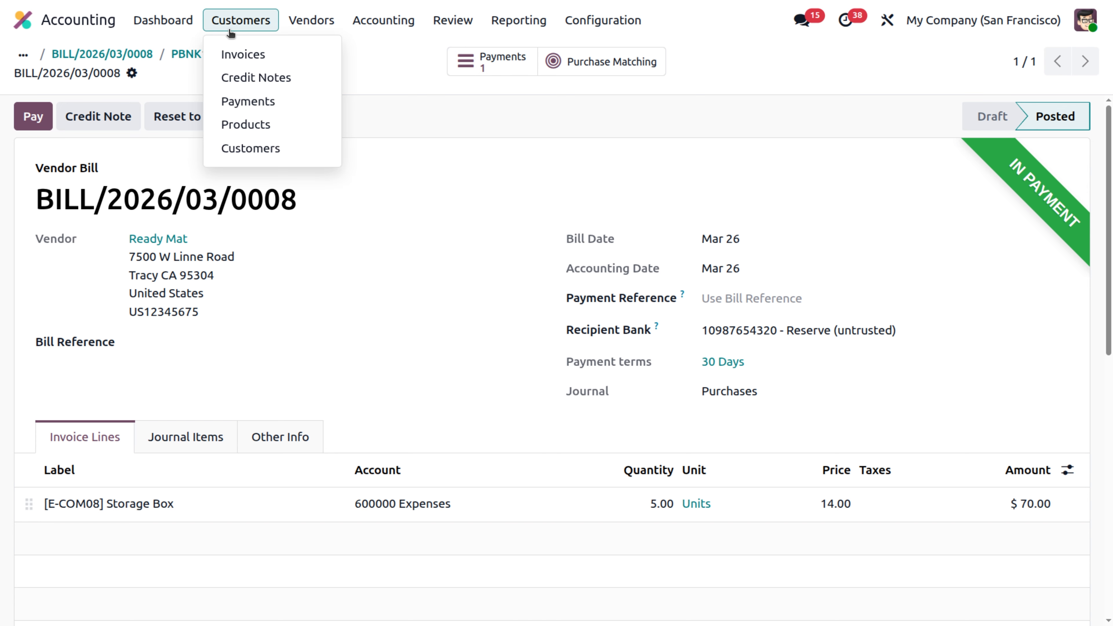
click(241, 54)
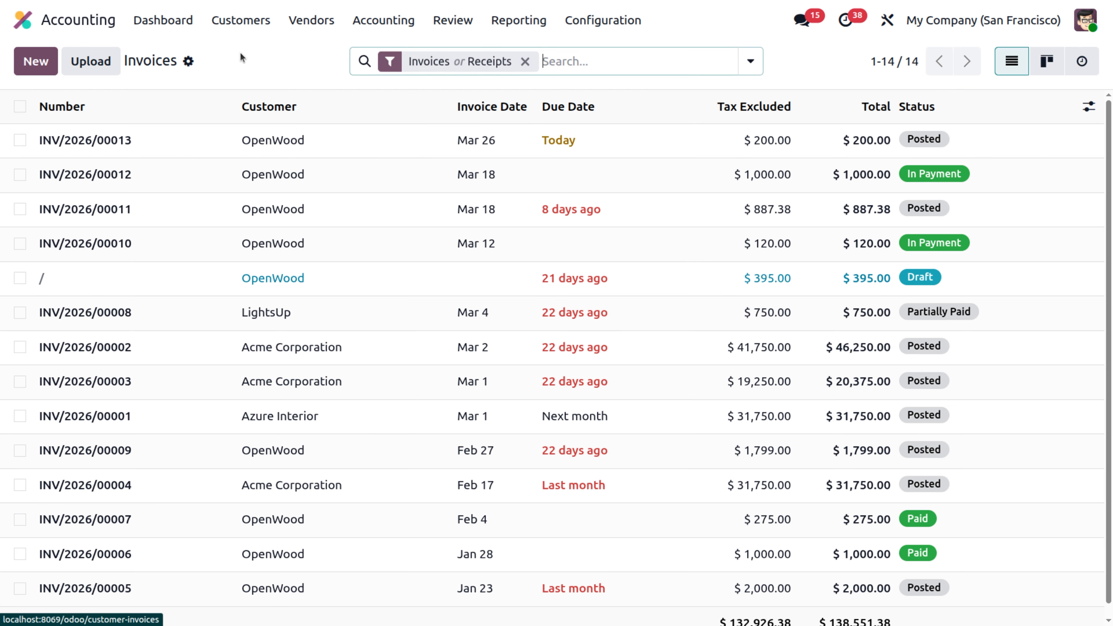
click(172, 146)
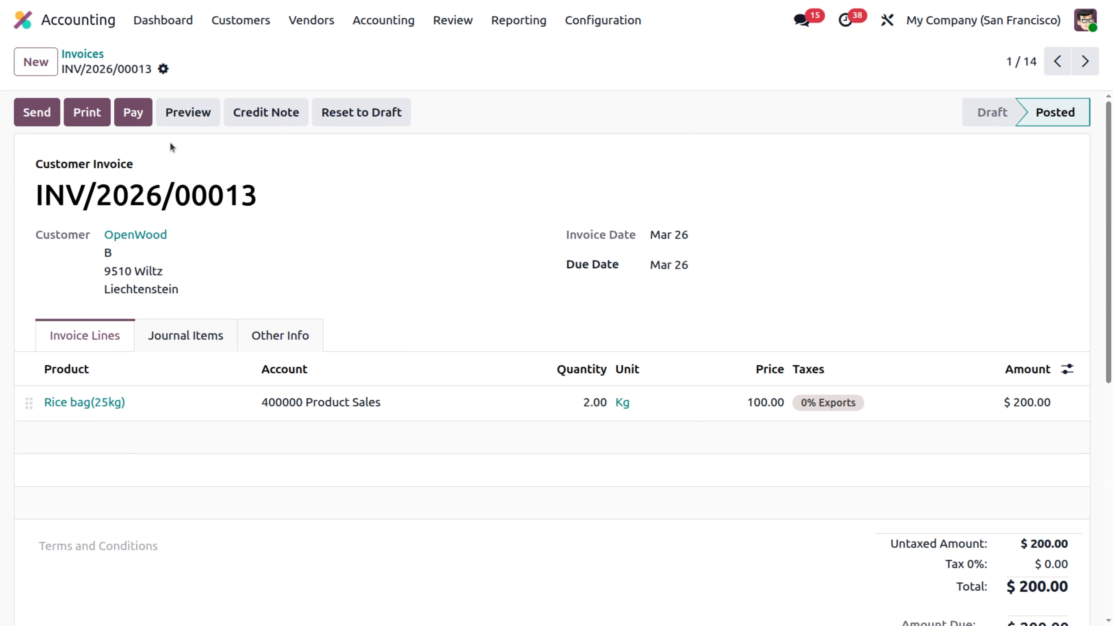
Create the OpenWood invoice's $200.00 payment dated Mar 26 through the Bank journal with Manual Payment.
click(133, 115)
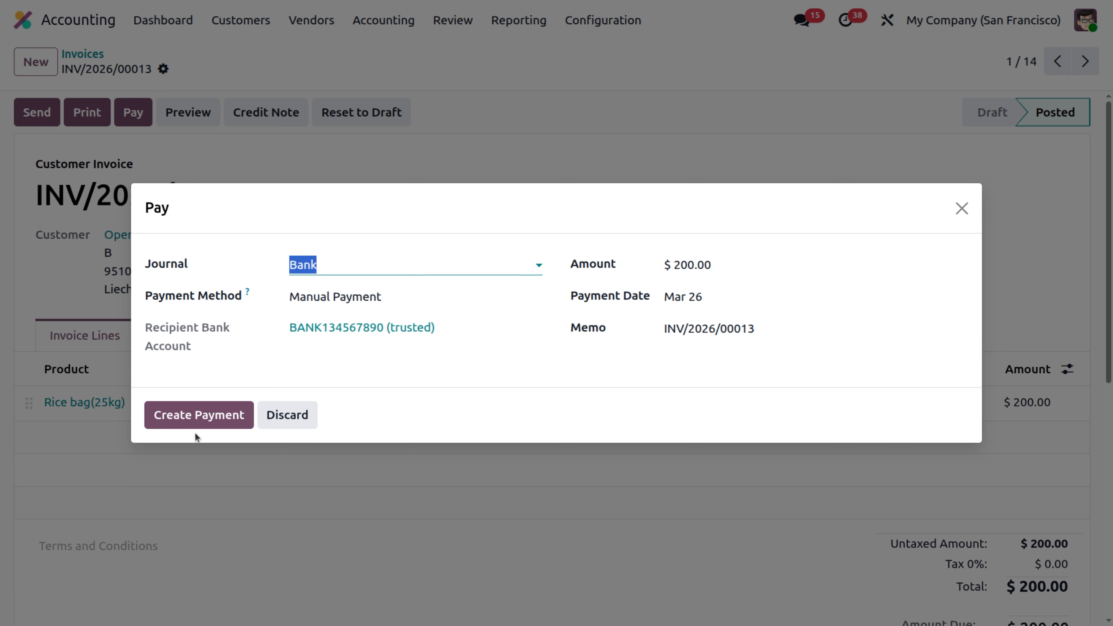
click(206, 421)
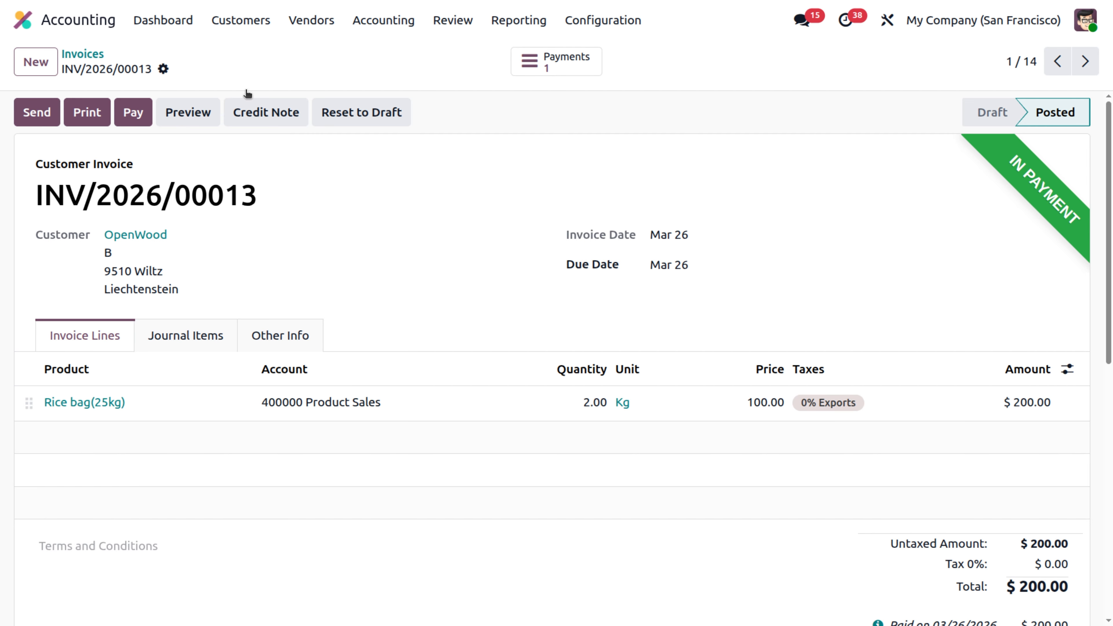
Try to register another payment on the same OpenWood invoice, and open its linked payment record.
click(124, 111)
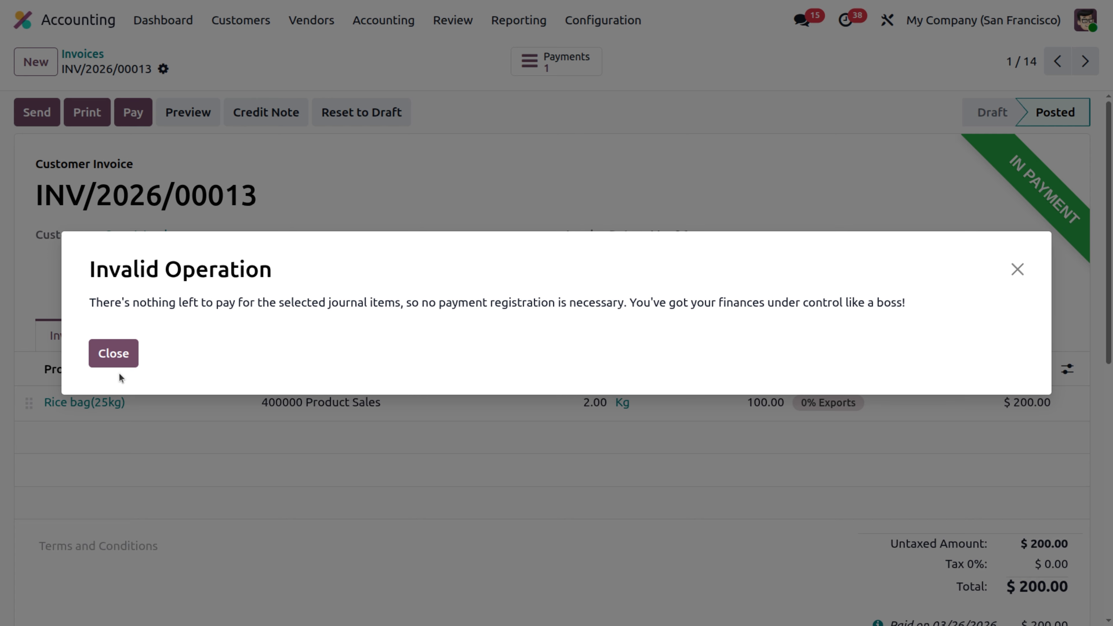
click(120, 355)
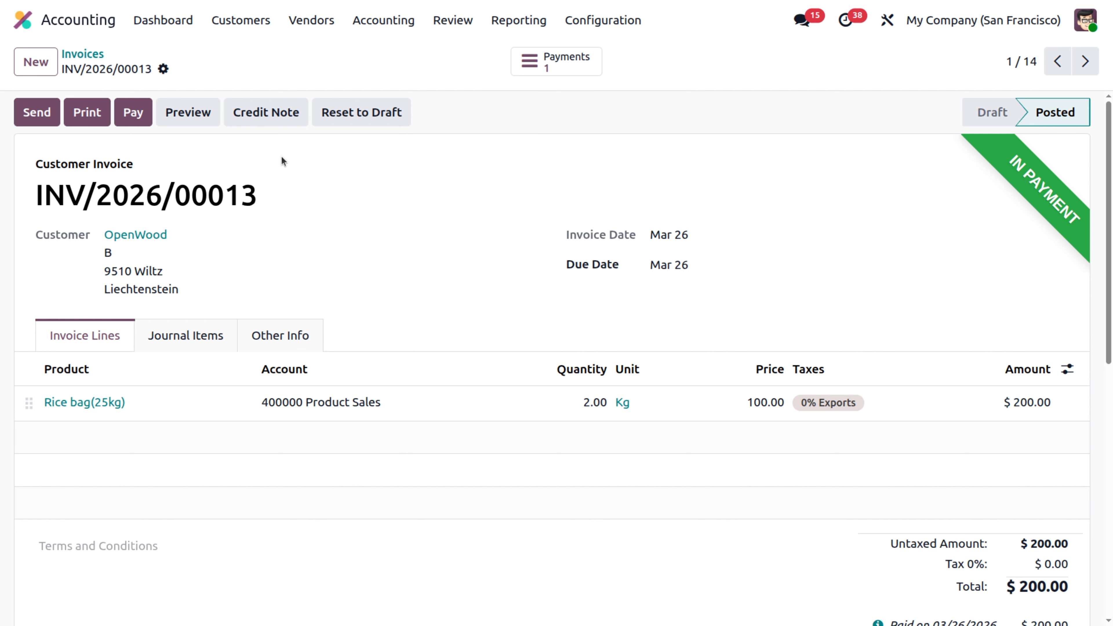
click(560, 58)
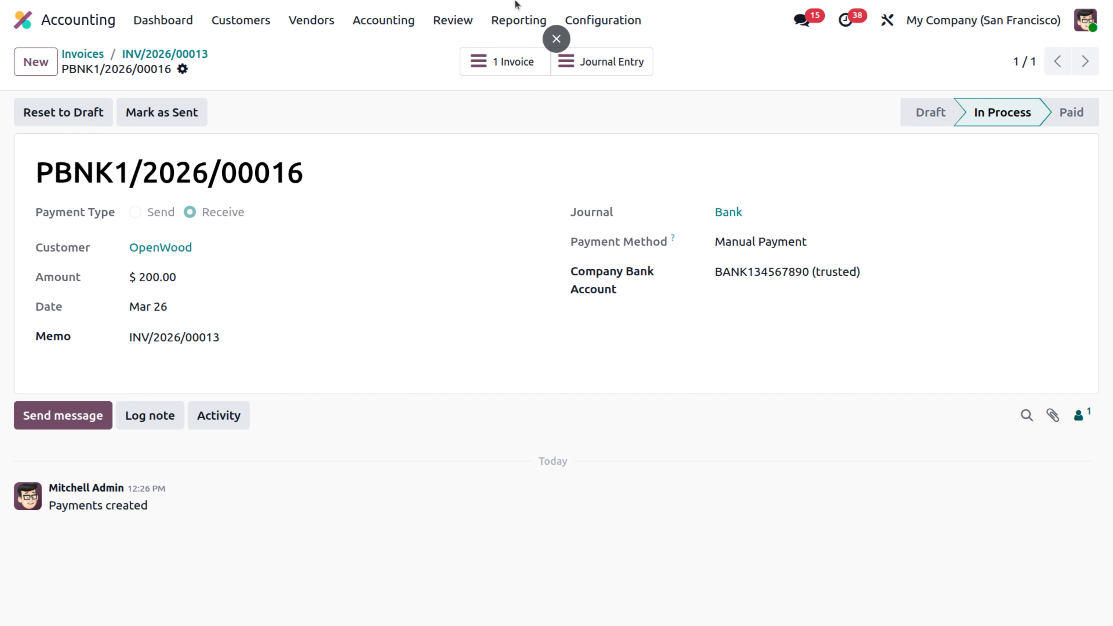
Review the Aged Receivable report for customer balances and the Aged Payable report for vendor balances.
click(505, 22)
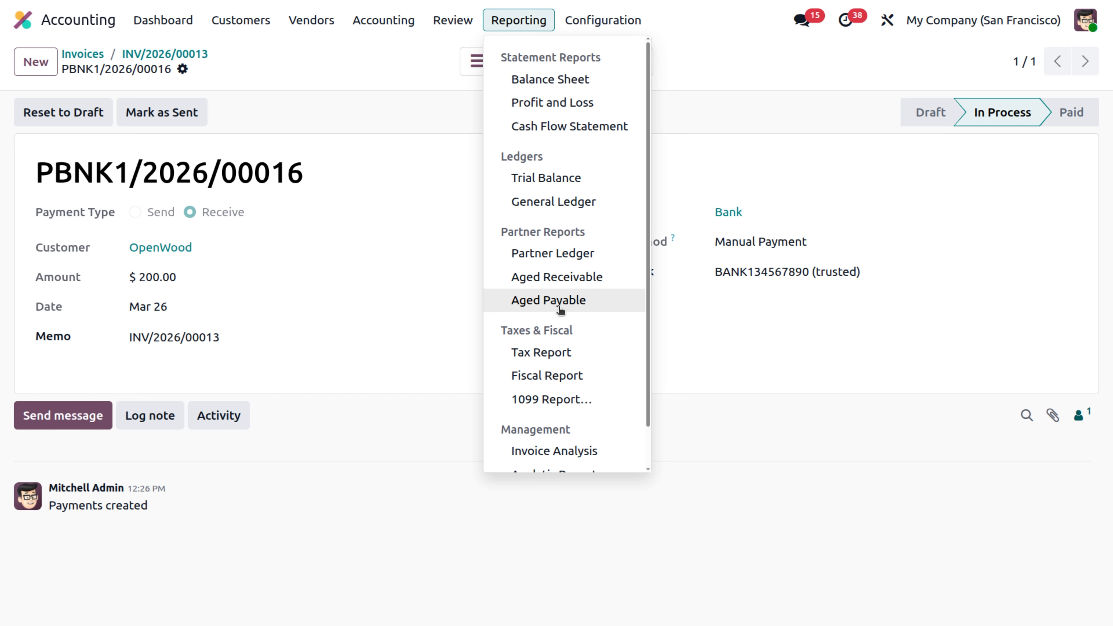
click(560, 285)
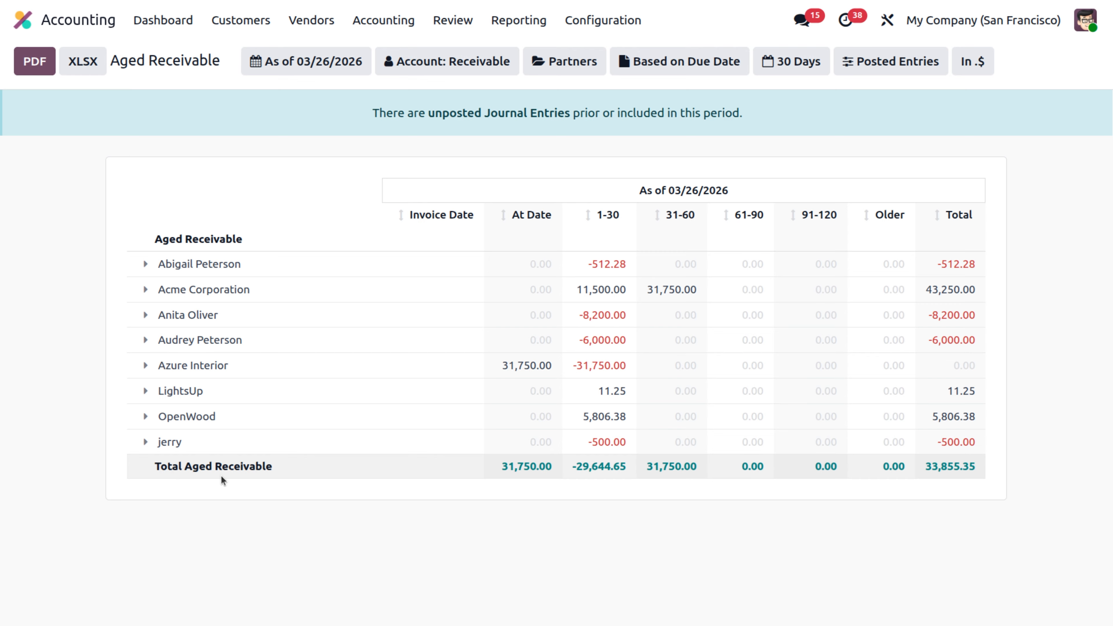
click(526, 20)
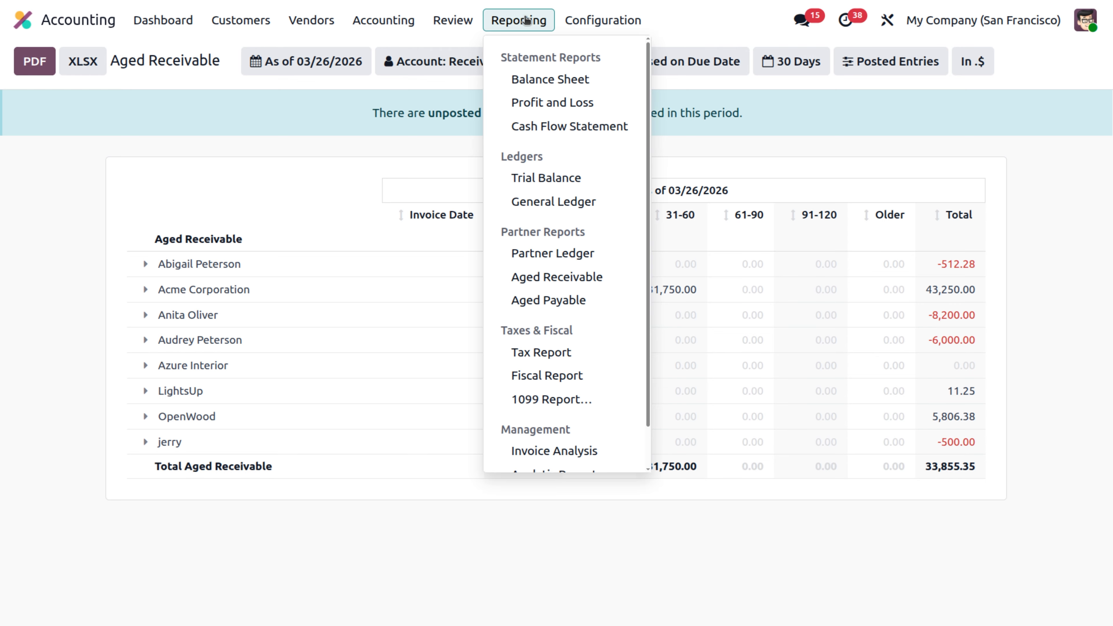
click(515, 301)
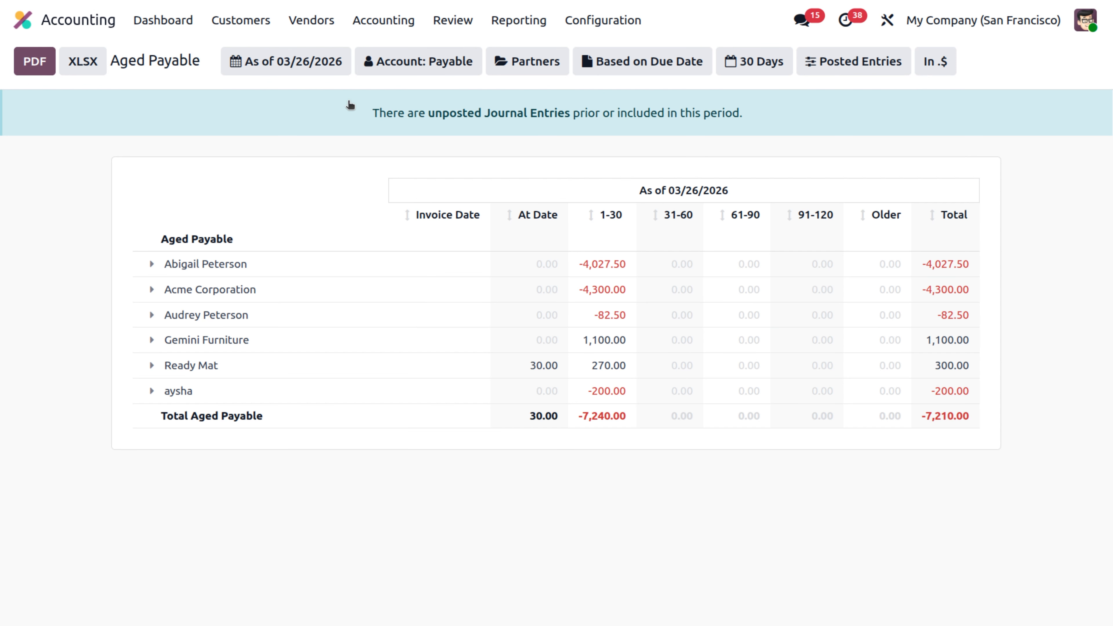